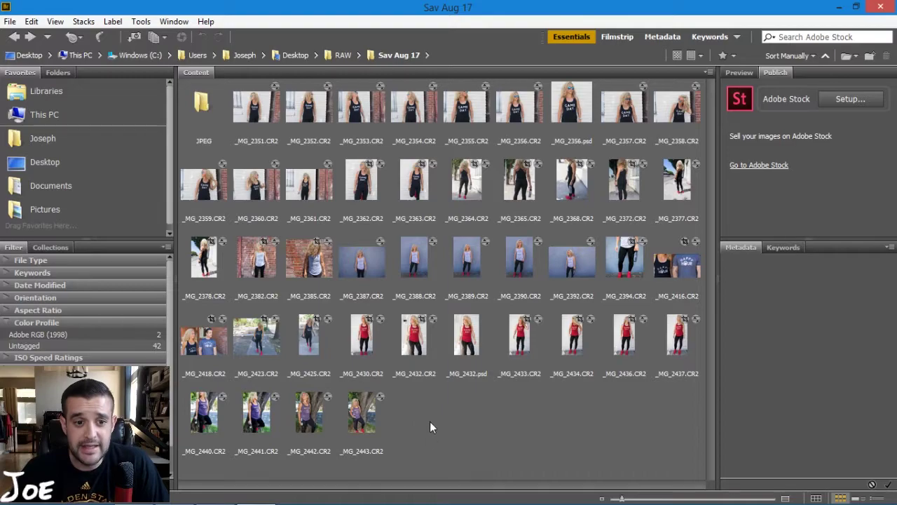
- Turn on View > Show Reject Files so the 60 rejected photos appear beside the 44 unrated ones
left_click(57, 23)
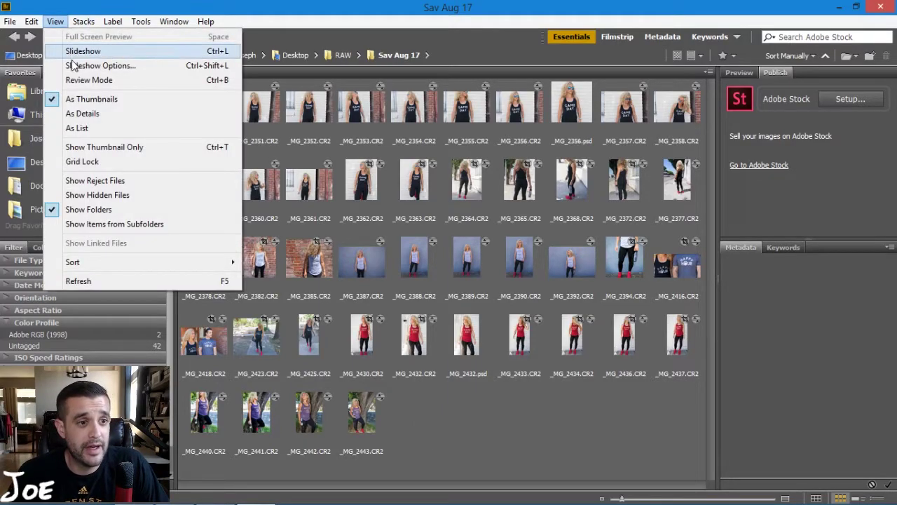
left_click(98, 180)
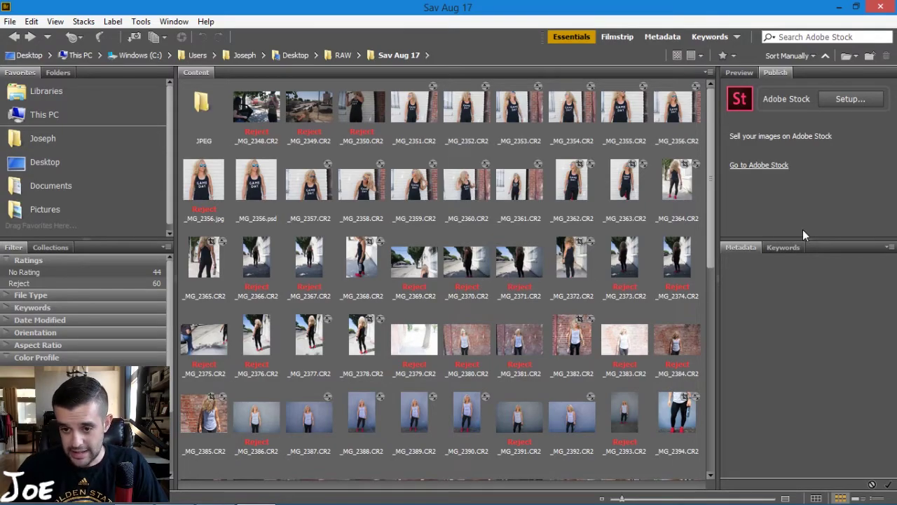
mouse_move(711, 241)
left_mouse_down()
mouse_move(712, 294)
mouse_move(711, 227)
left_mouse_up()
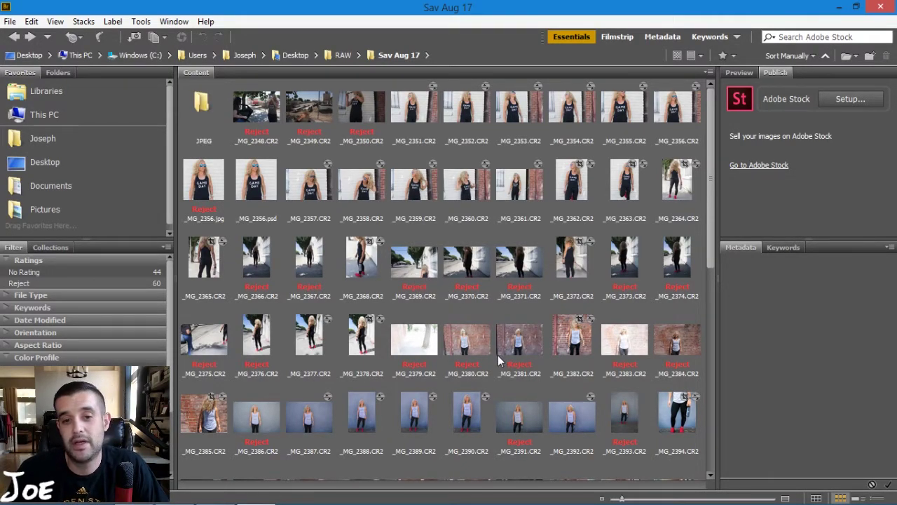
- Select _MG_2351.CR2 and look through the rating and Reject label options without applying any
left_click(428, 113)
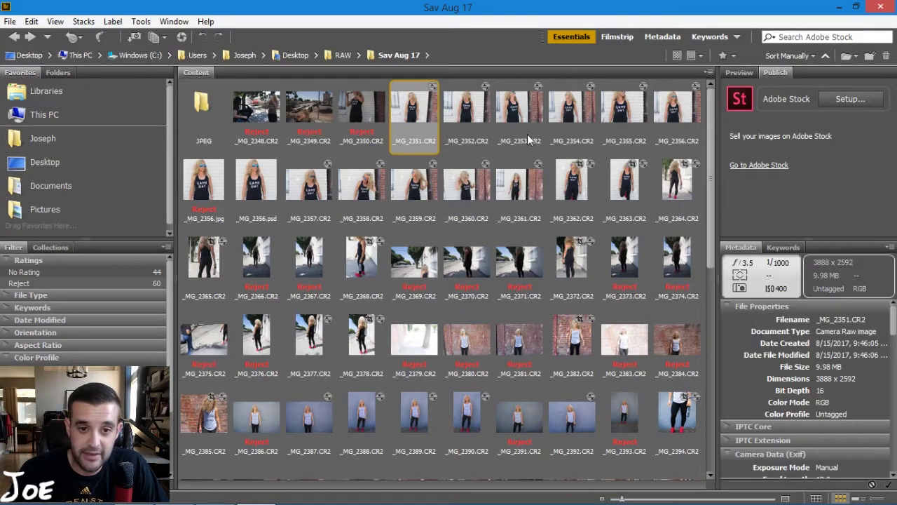
left_click(114, 22)
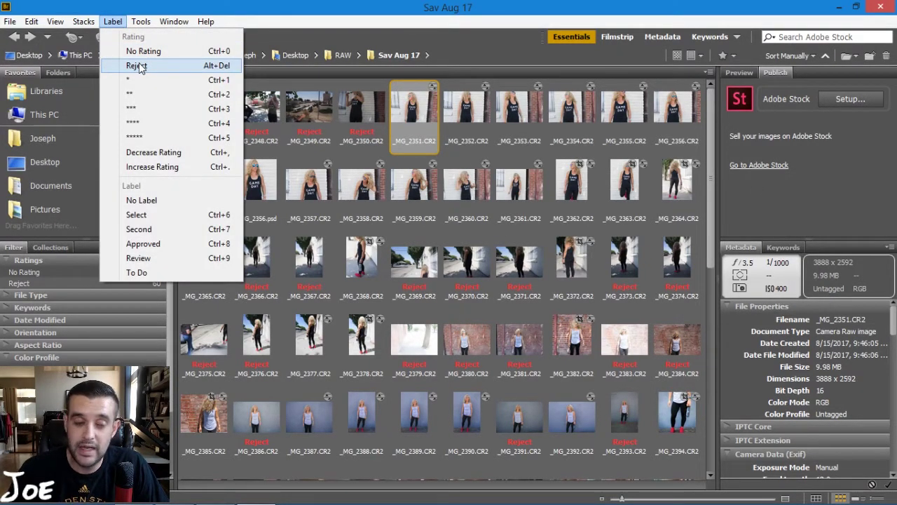
left_click(424, 116)
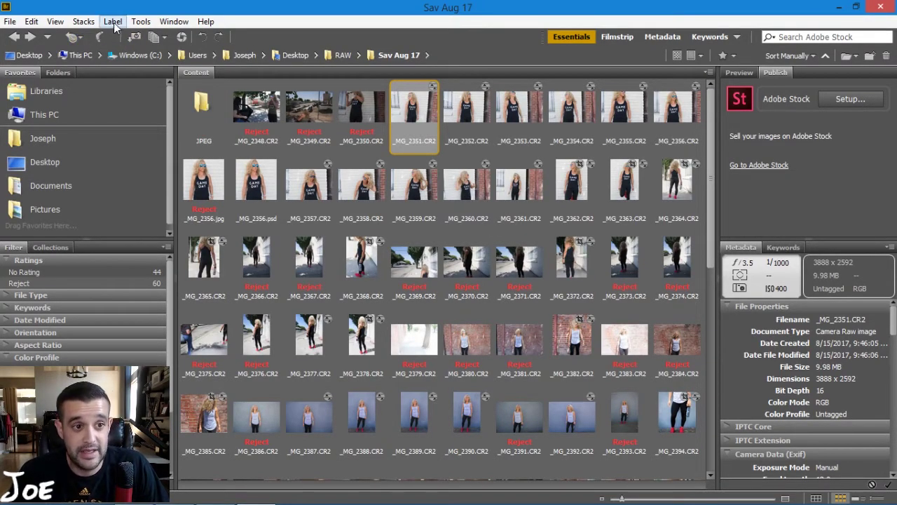
left_click(115, 24)
left_click(427, 109)
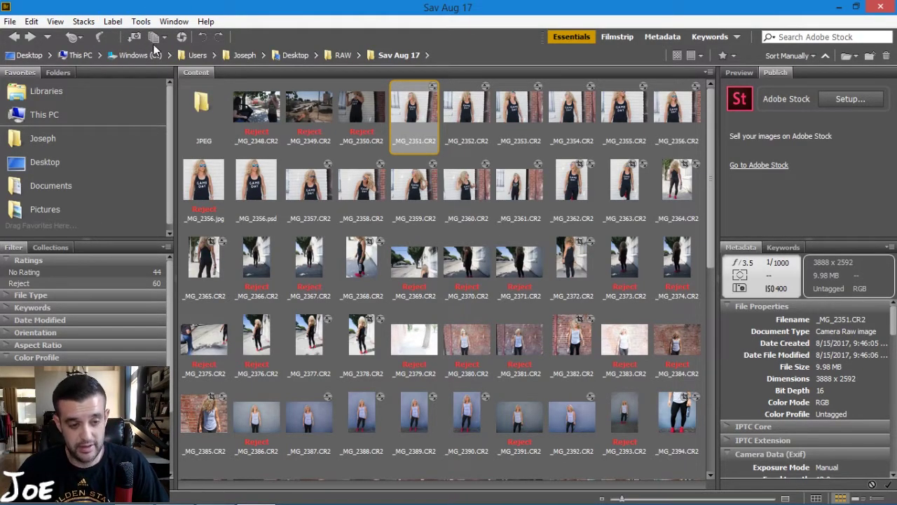
left_click(112, 21)
left_click(173, 21)
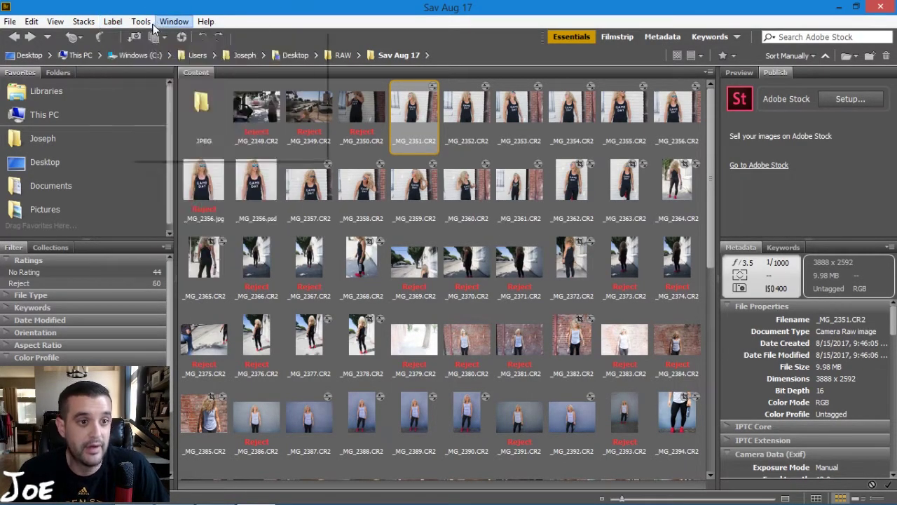
left_click(116, 22)
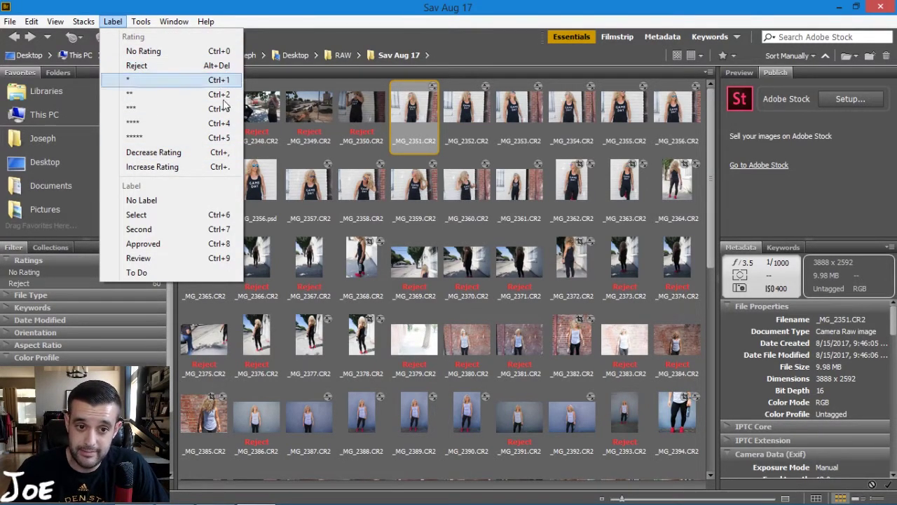
- Select the rejected _MG_2350.CR2 and turn off Show Reject Files to hide rejected photos
left_click(364, 108)
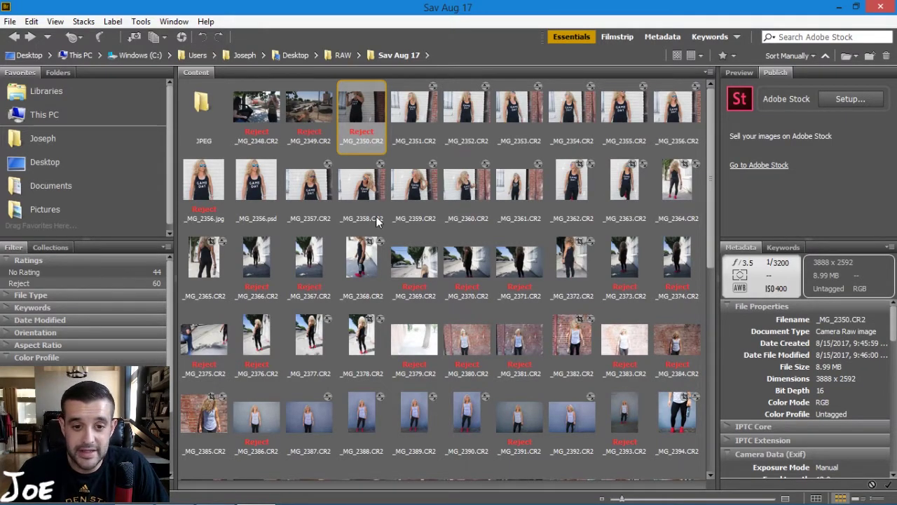
left_click(55, 21)
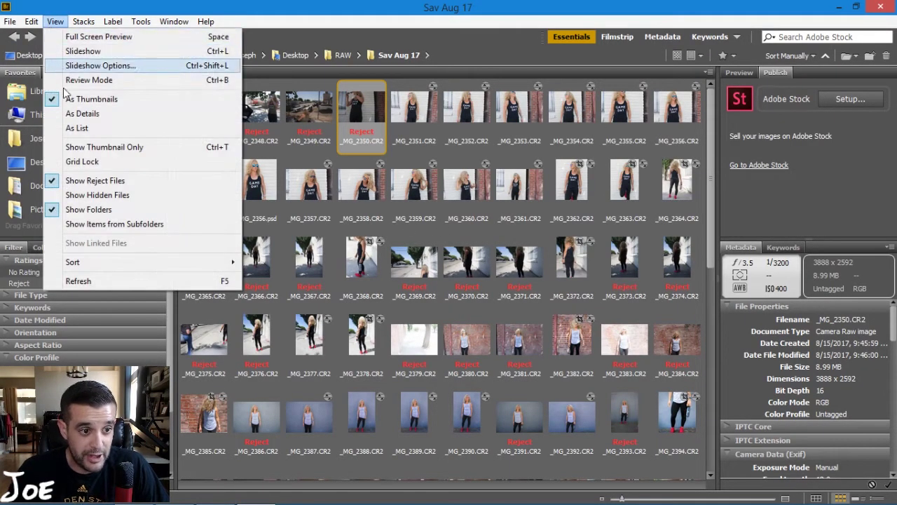
left_click(115, 181)
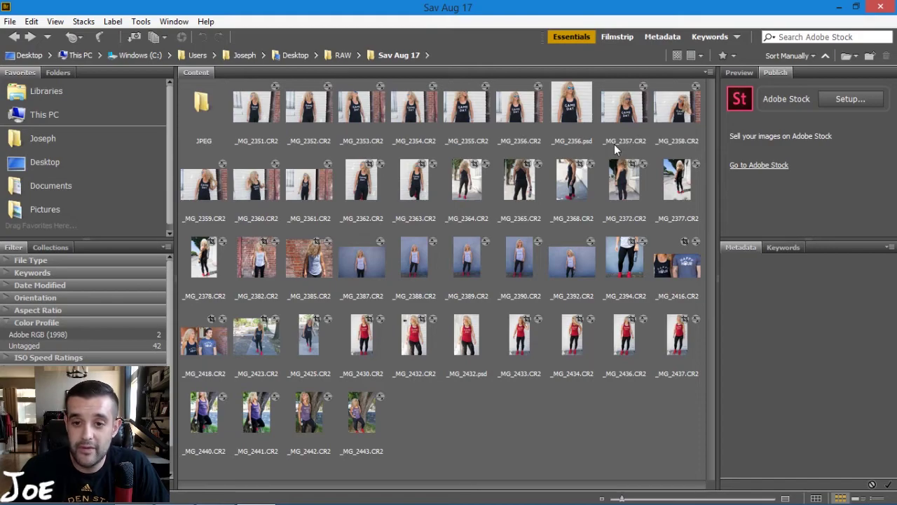
- Open _MG_2354.CR2 in Camera Raw from its right-click menu
left_click(410, 120)
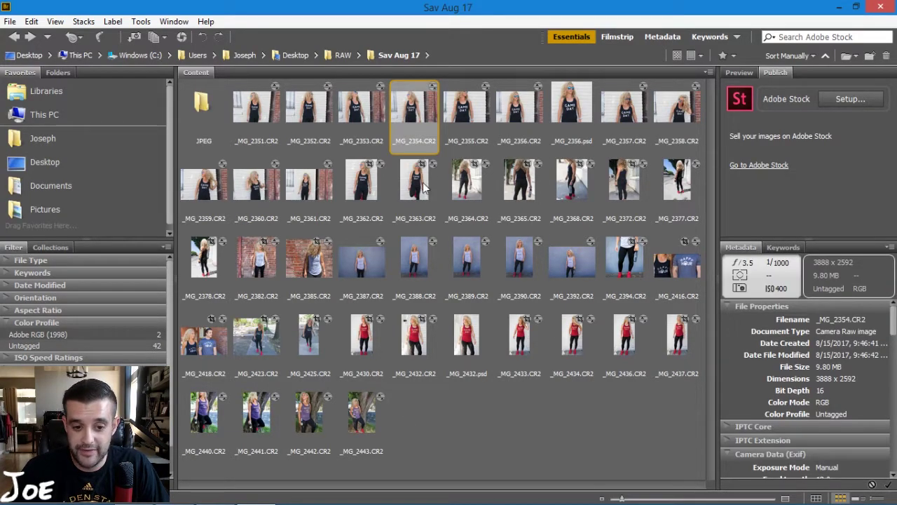
right_click(410, 120)
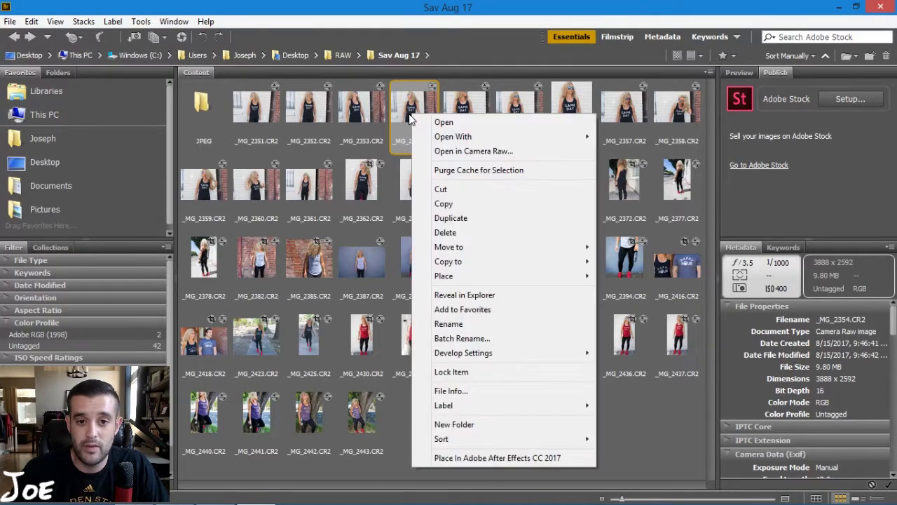
left_click(479, 150)
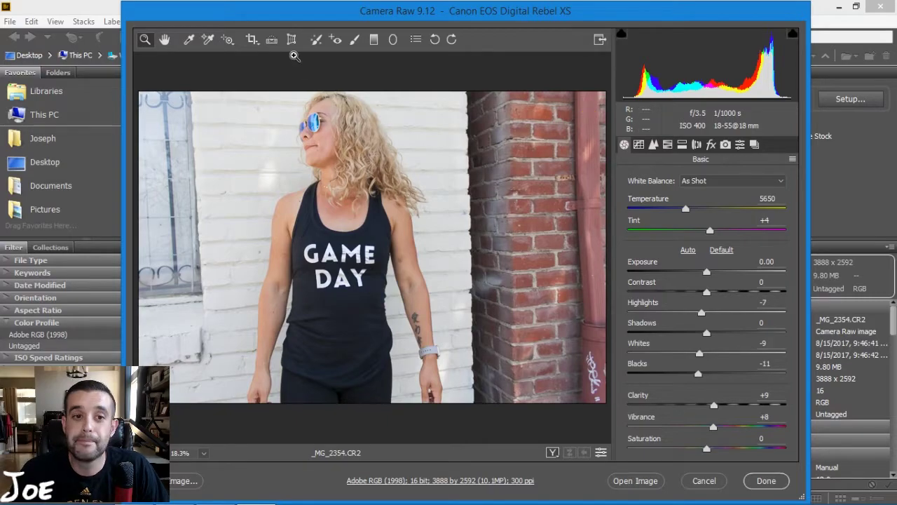
- Crop the photo around the woman, removing the brick wall, to a 2029 x 2592 portrait
left_click(251, 41)
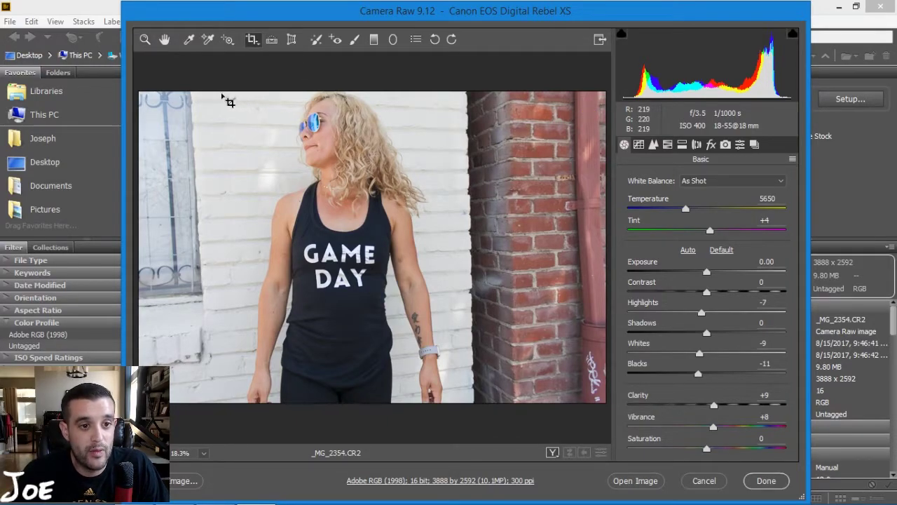
left_click_drag(227, 100, 479, 449)
key("Return")
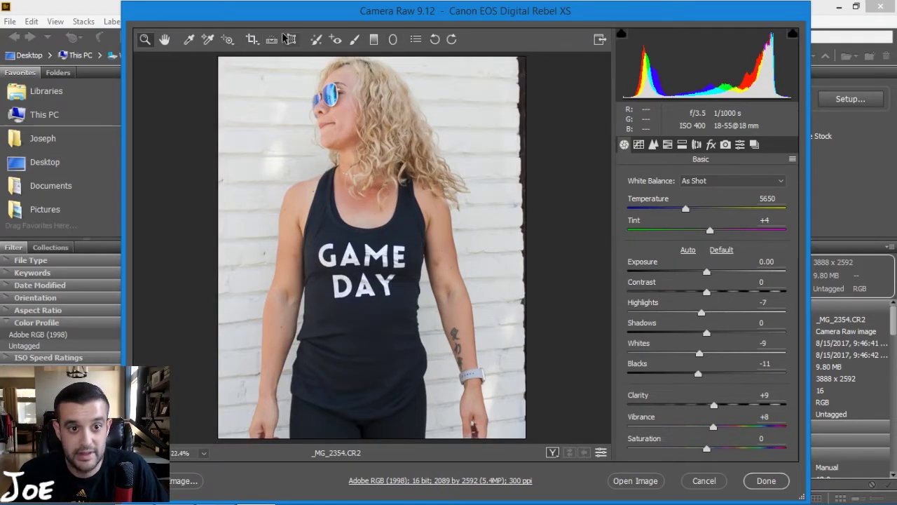
left_click(252, 42)
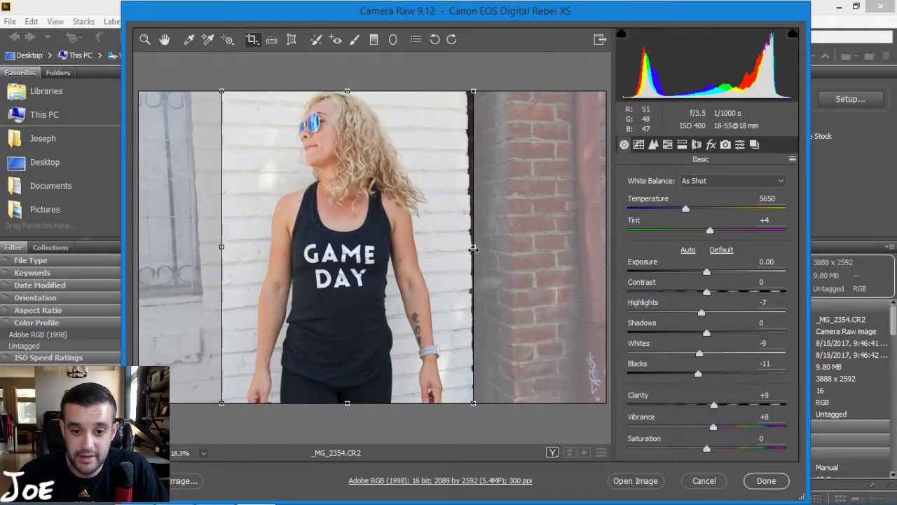
left_click_drag(468, 248, 467, 248)
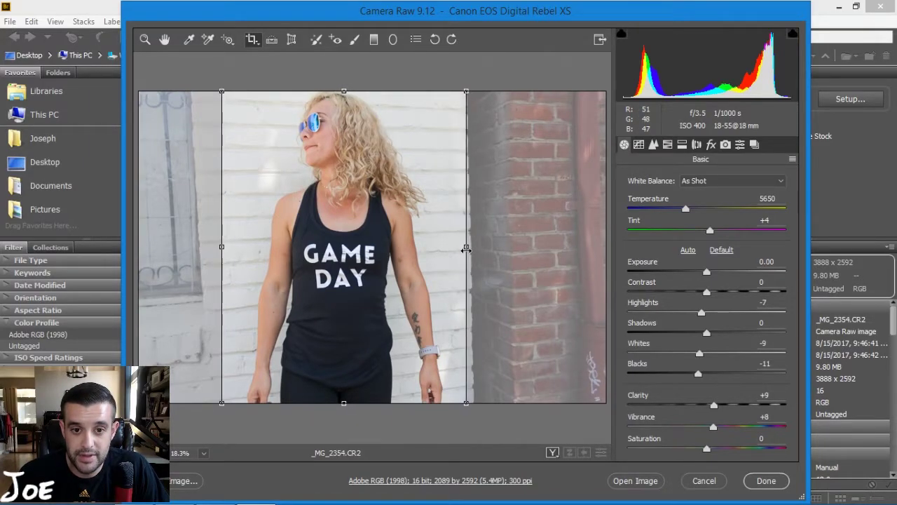
key("z")
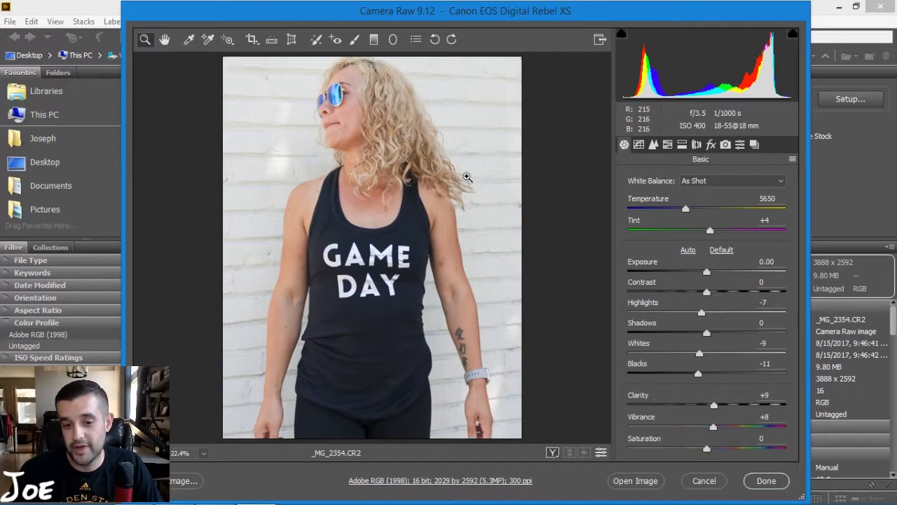
- Set Exposure to +0.15 and Shadows to +1 on _MG_2354.CR2, then finish with Done
left_click(706, 274)
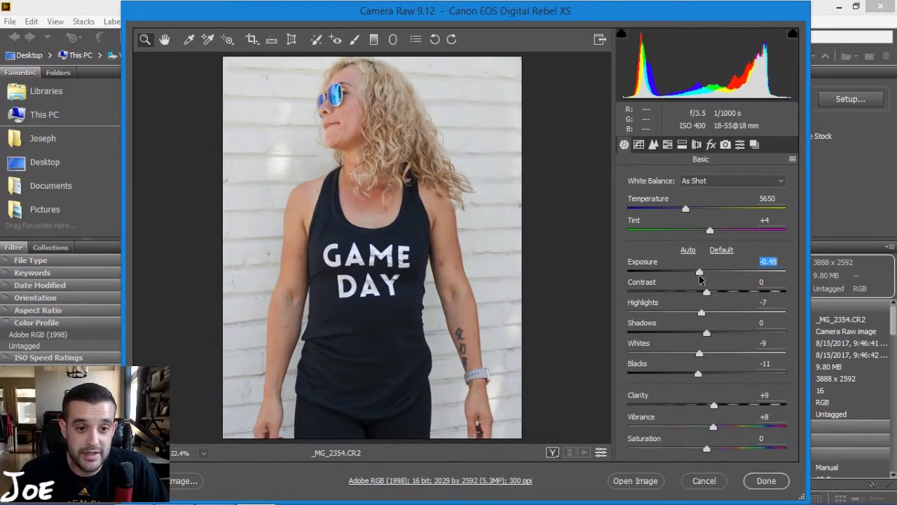
left_click_drag(706, 274, 709, 277)
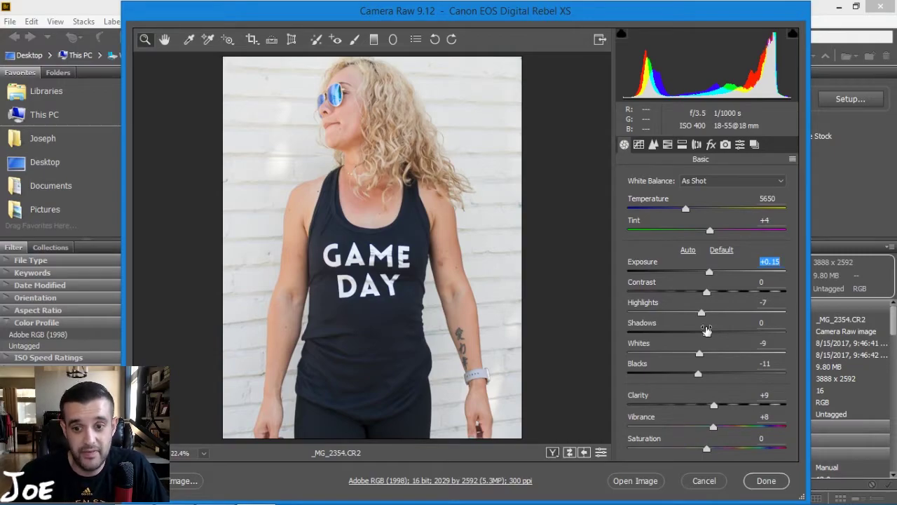
mouse_move(707, 330)
left_mouse_down()
mouse_move(696, 336)
mouse_move(708, 337)
left_mouse_up()
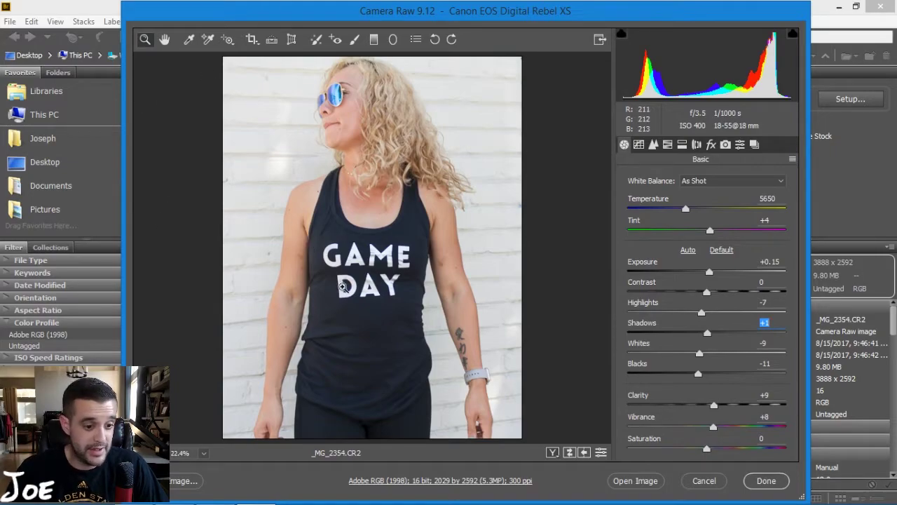
left_click(766, 481)
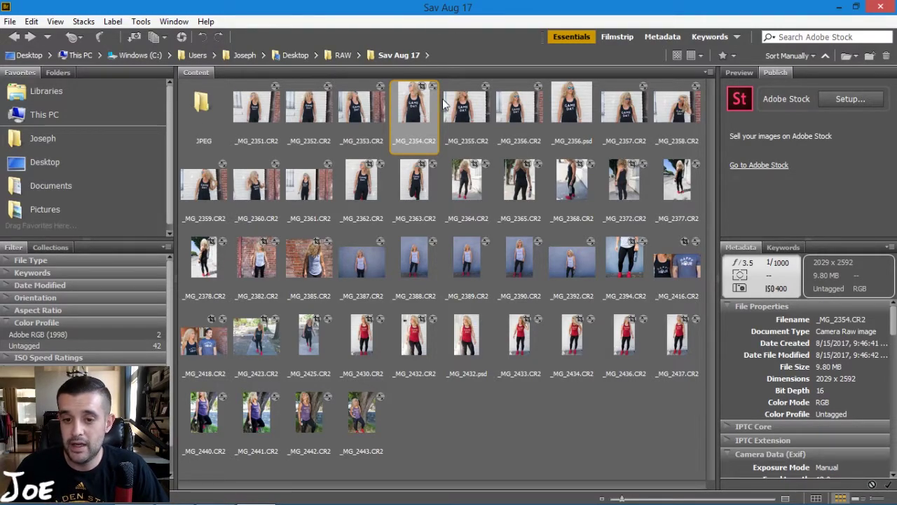
left_click(312, 116)
left_click(439, 135, "shift")
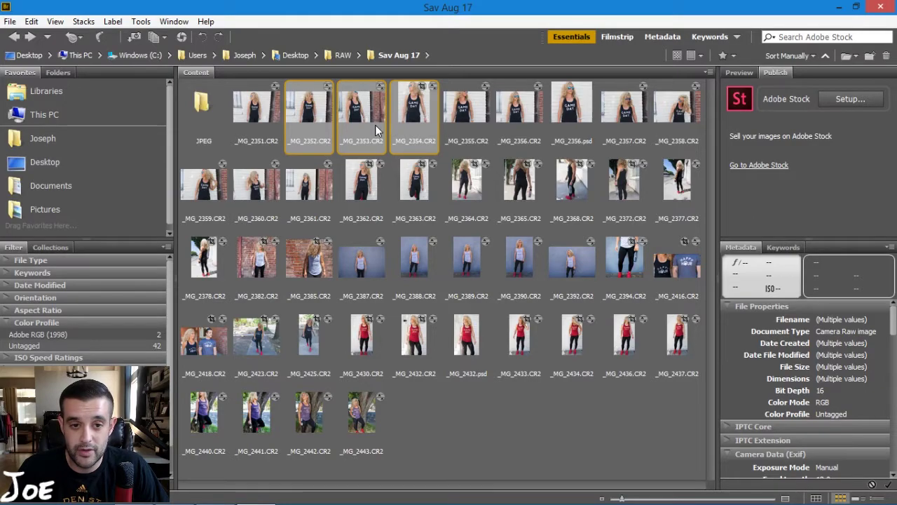
right_click(376, 129)
left_click(442, 162)
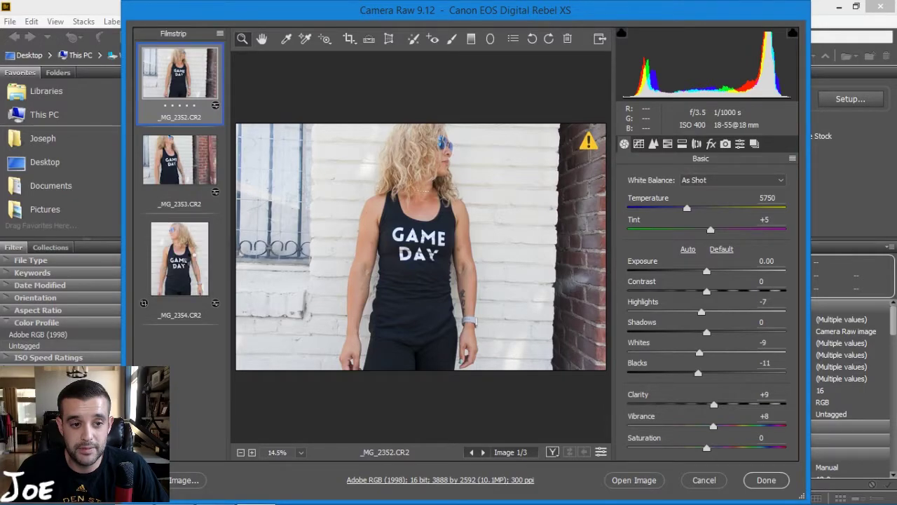
left_click(182, 164)
key("Down")
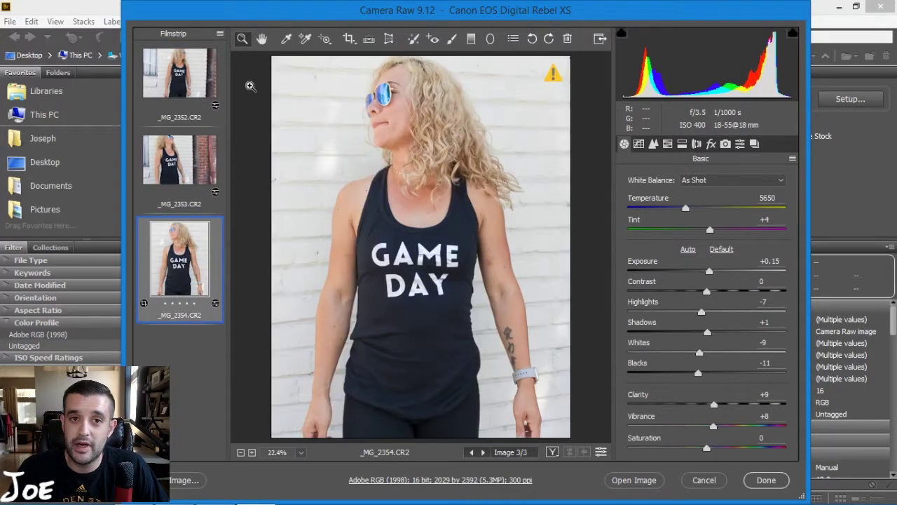
left_click(704, 480)
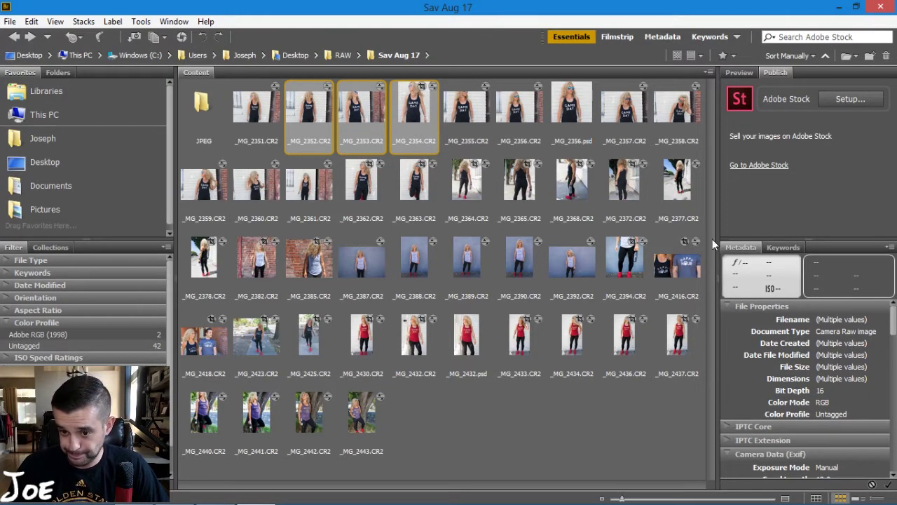
- Select all photos from _MG_2351.CR2 through _MG_2443.CR2
left_click(432, 418)
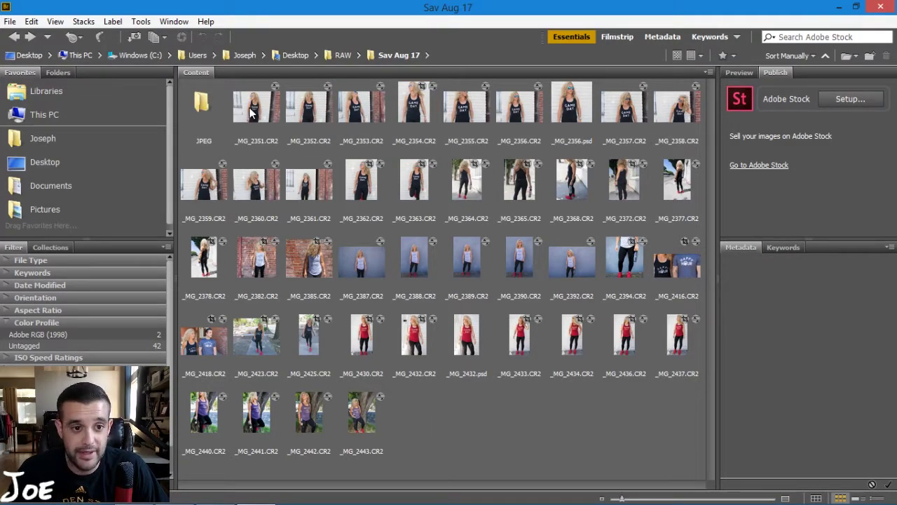
left_click(254, 111)
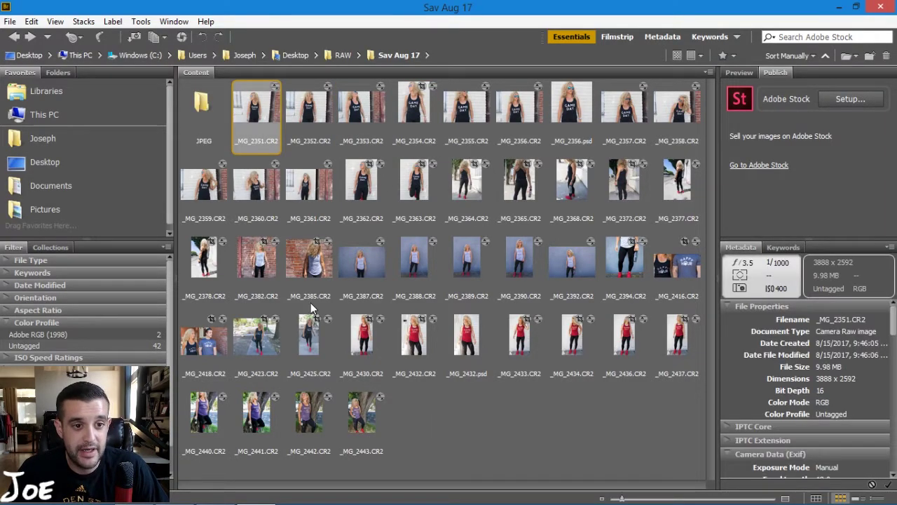
left_click(355, 433, "shift")
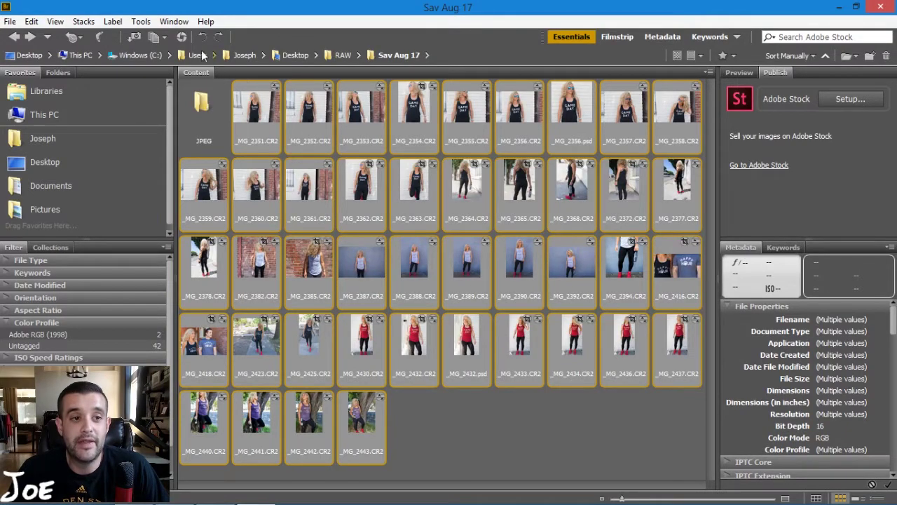
- Launch Tools > Photoshop > Image Processor for the selected photos
left_click(132, 22)
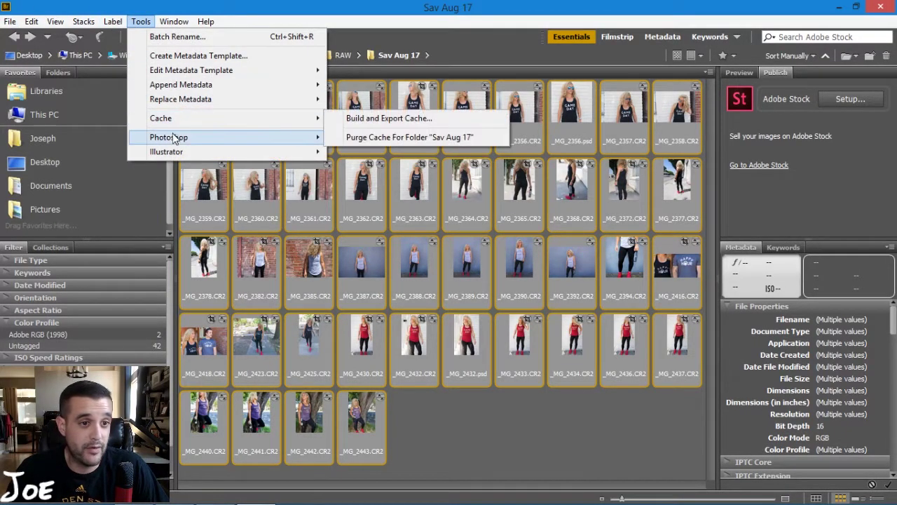
mouse_move(174, 138)
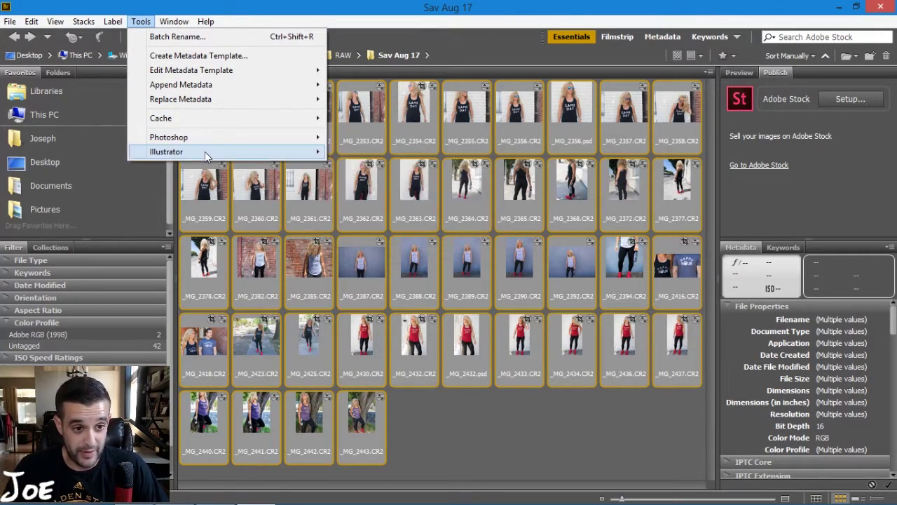
mouse_move(206, 145)
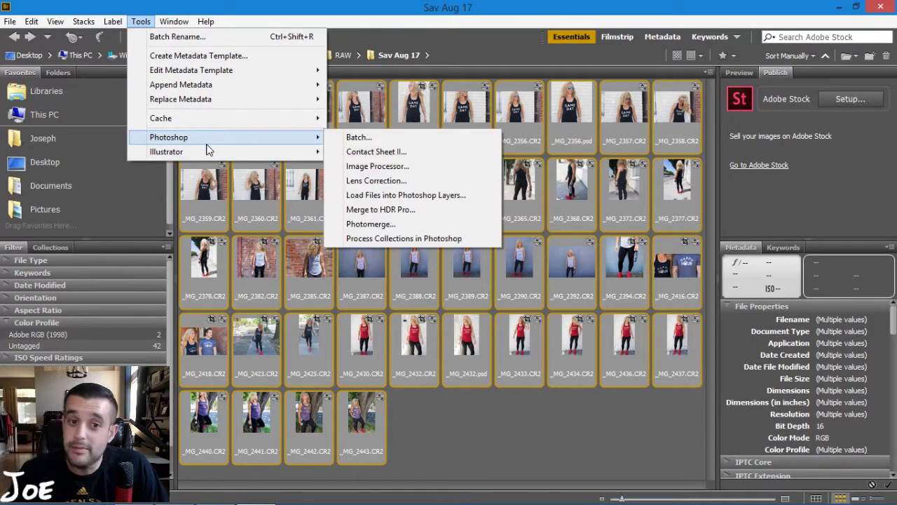
left_click(381, 165)
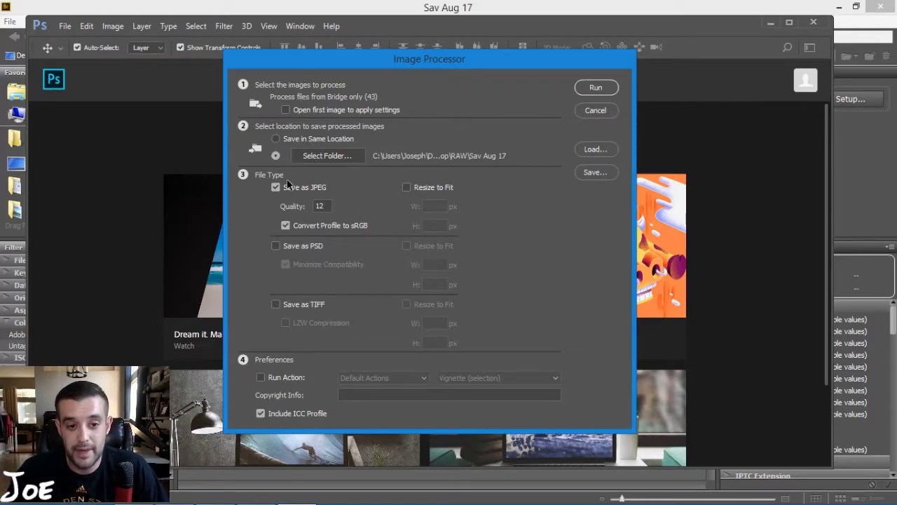
- Set the JPEG quality to 12 and run the Image Processor on all 43 images
double_click(320, 206)
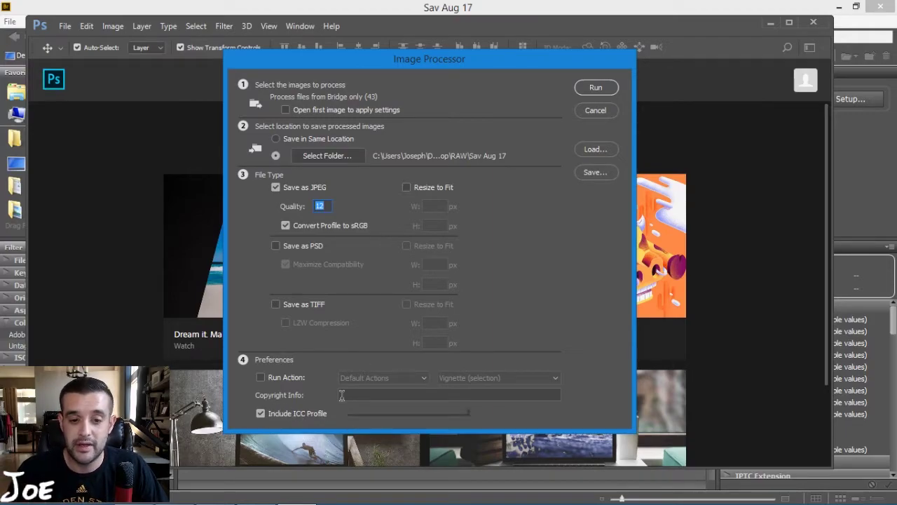
left_click(595, 110)
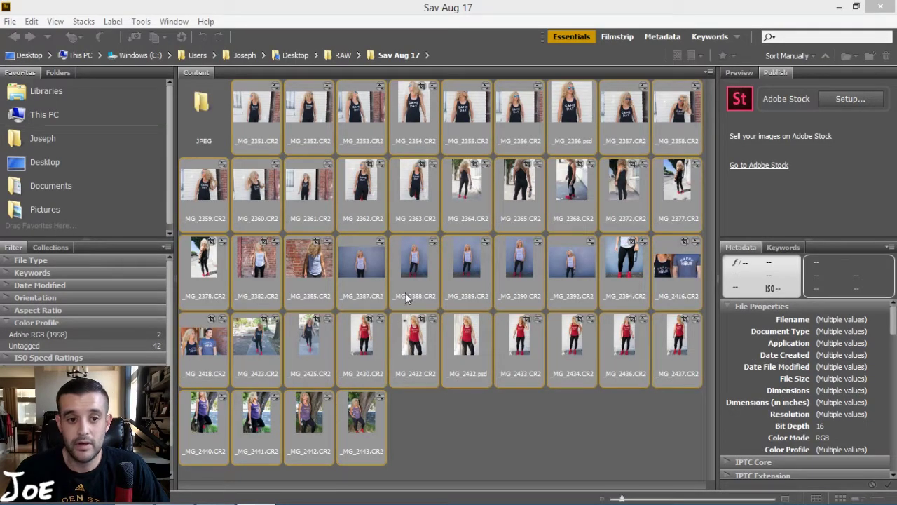
- Return to Bridge and open the JPEG subfolder to check the exported .jpg files
left_click(451, 424)
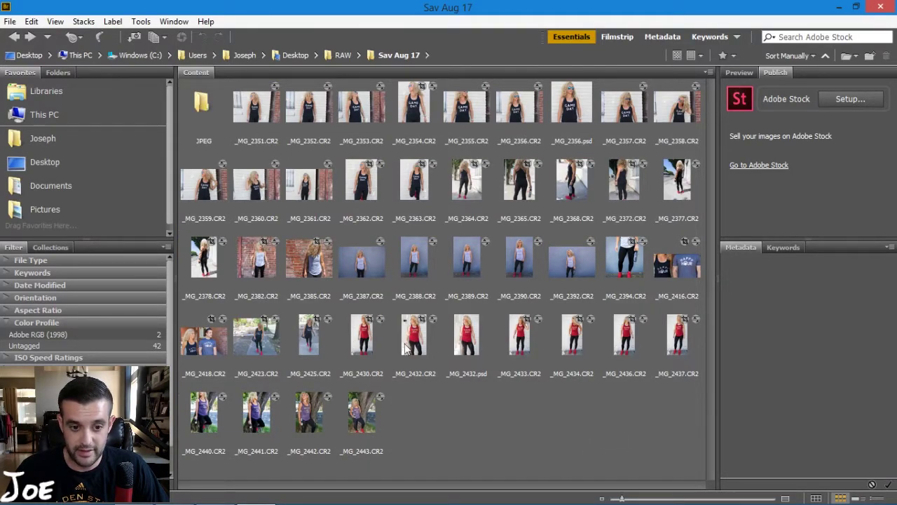
left_click(200, 101)
double_click(200, 101)
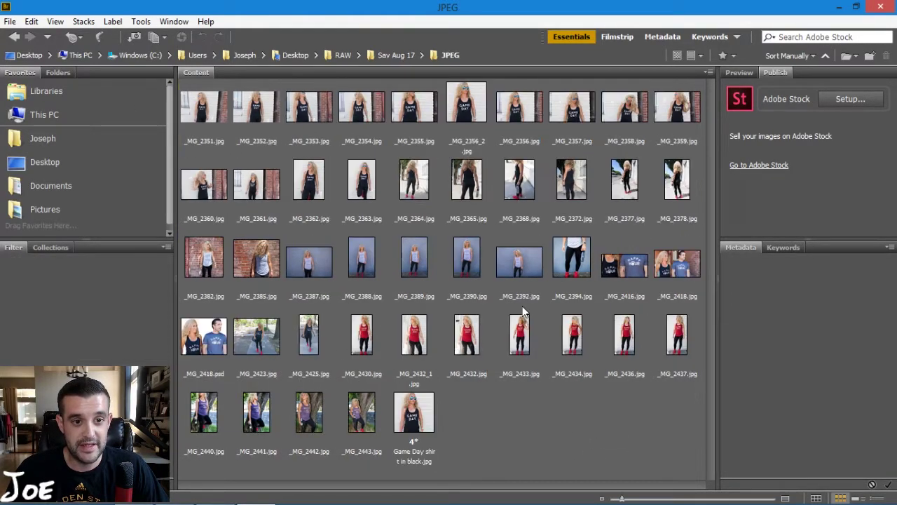